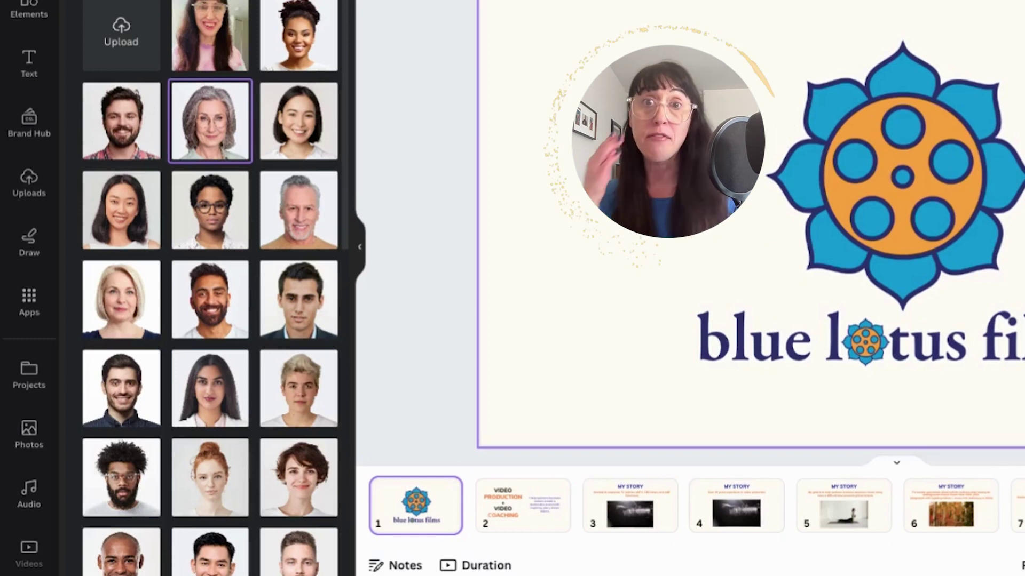
Clear the default "Welcome, friend!" greeting from the presenter's script.
{"action": "scroll", "coordinate": [347, 94], "scroll_direction": "down", "scroll_amount": 6}
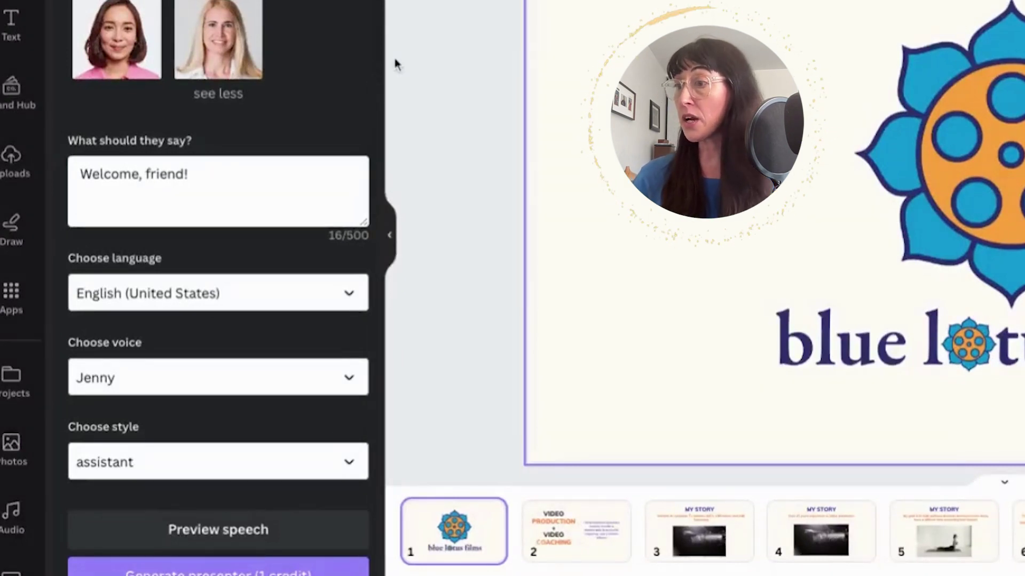
{"action": "scroll", "coordinate": [379, 235], "scroll_direction": "down", "scroll_amount": 1}
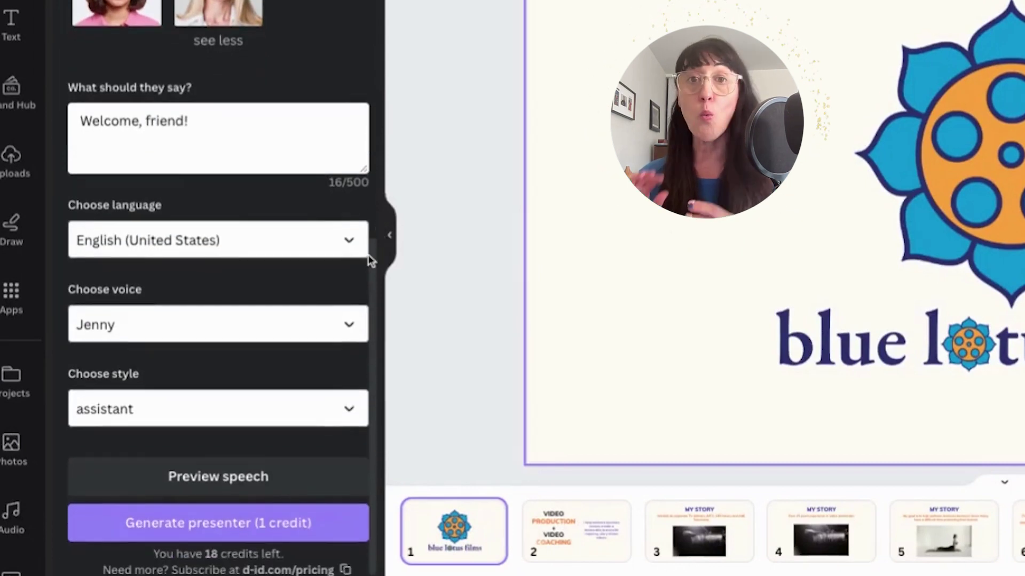
{"action": "left_click", "coordinate": [220, 131]}
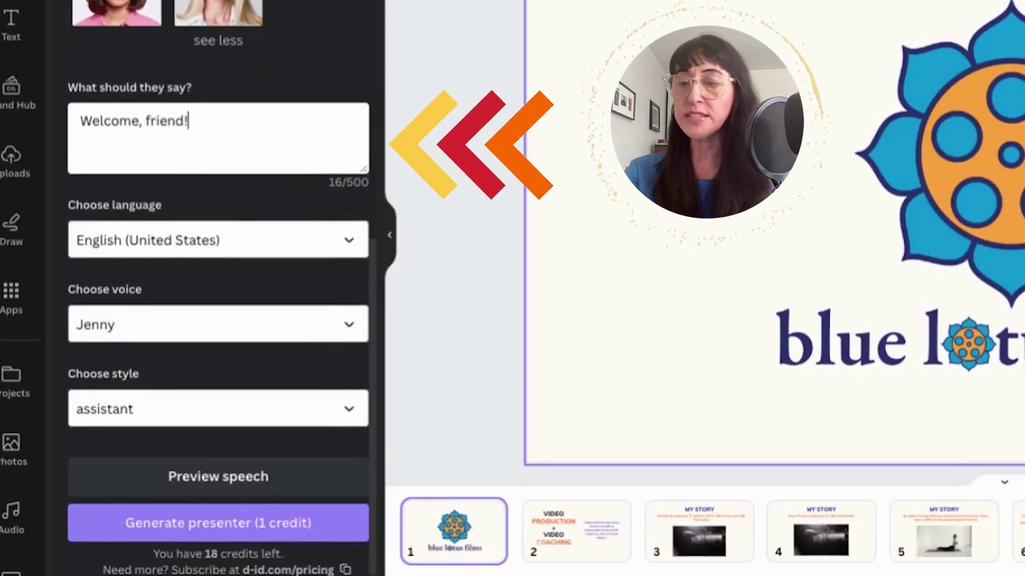
{"action": "left_click_drag", "start_coordinate": [189, 121], "coordinate": [61, 124]}
{"action": "key", "text": "BackSpace"}
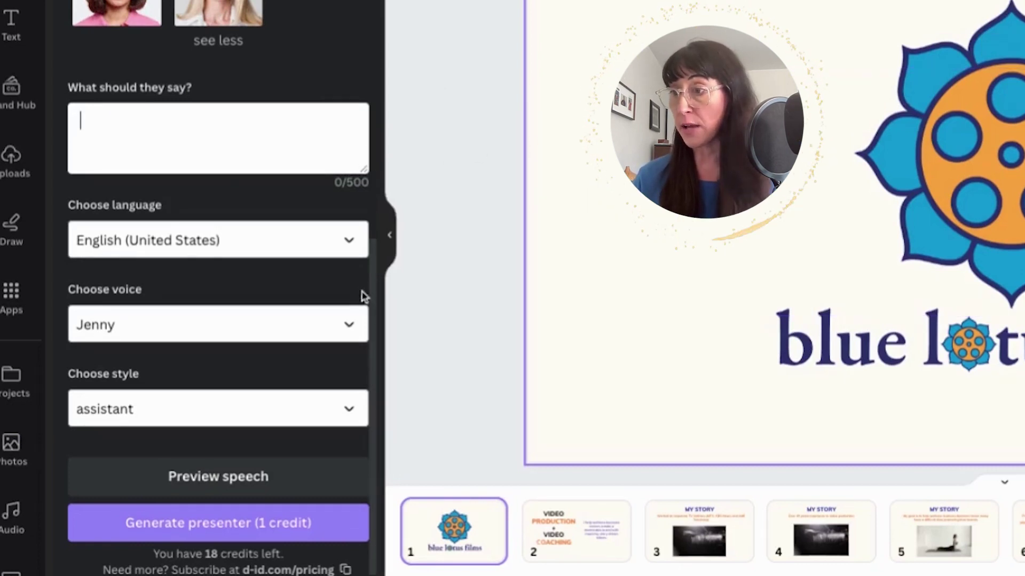
{"action": "left_click", "coordinate": [322, 258]}
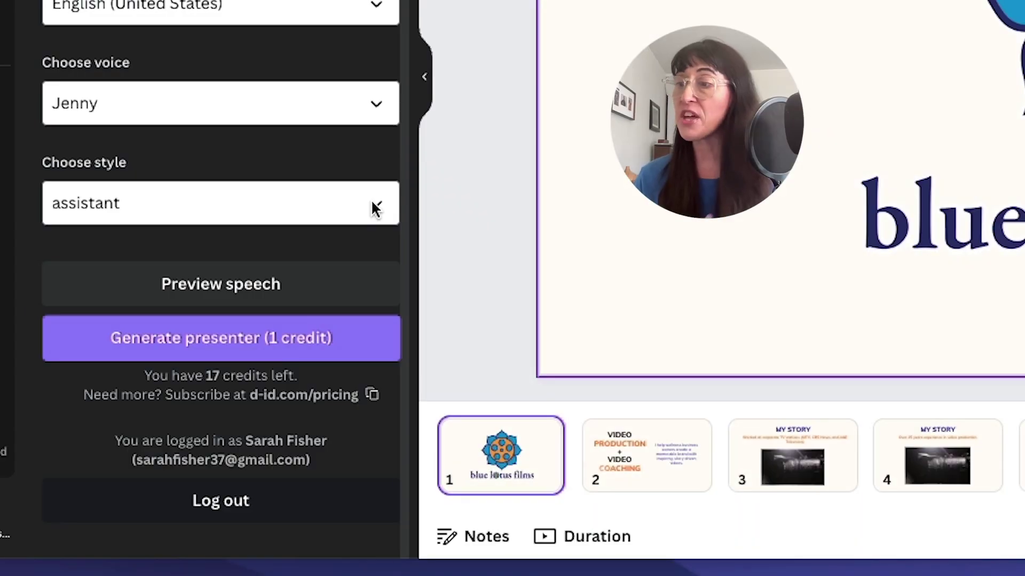
Set the presenter's speaking style to cheerful.
{"action": "left_click", "coordinate": [373, 206]}
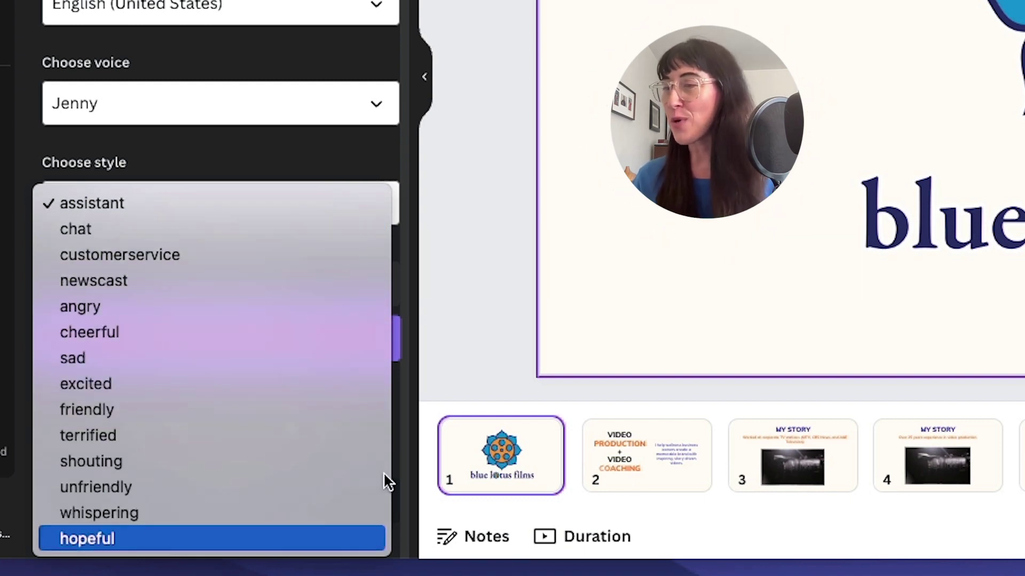
{"action": "left_click", "coordinate": [433, 274]}
{"action": "left_click", "coordinate": [373, 208]}
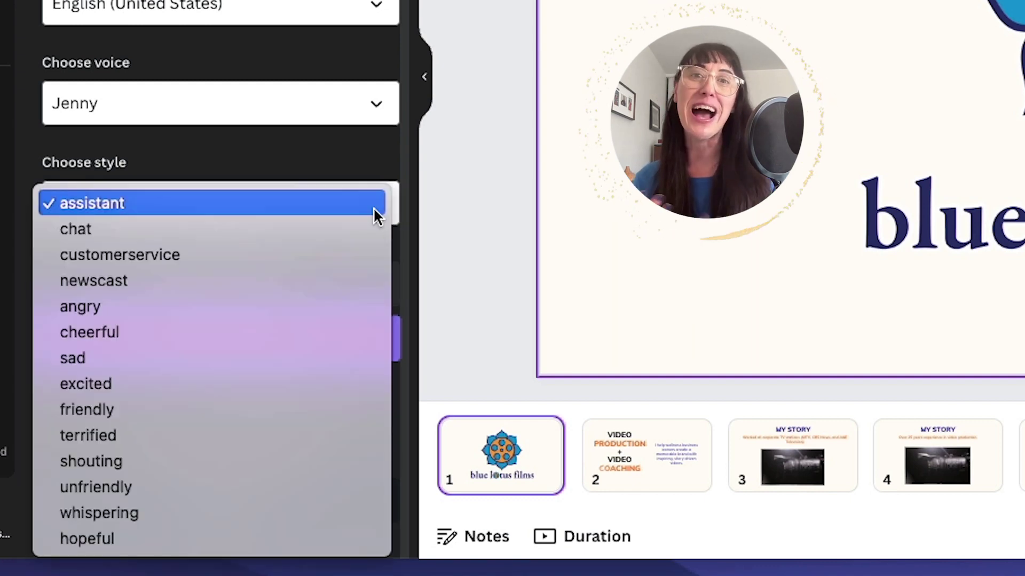
{"action": "left_click", "coordinate": [352, 332]}
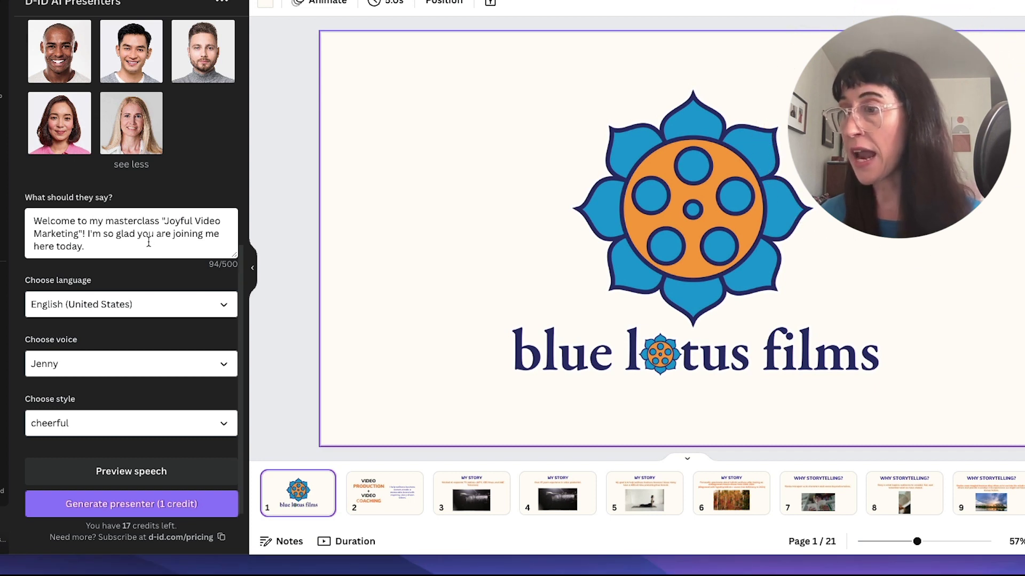
Generate the AI presenter with the "Joyful Video Marketing" masterclass welcome script.
{"action": "scroll", "coordinate": [99, 395], "scroll_direction": "up", "scroll_amount": 1}
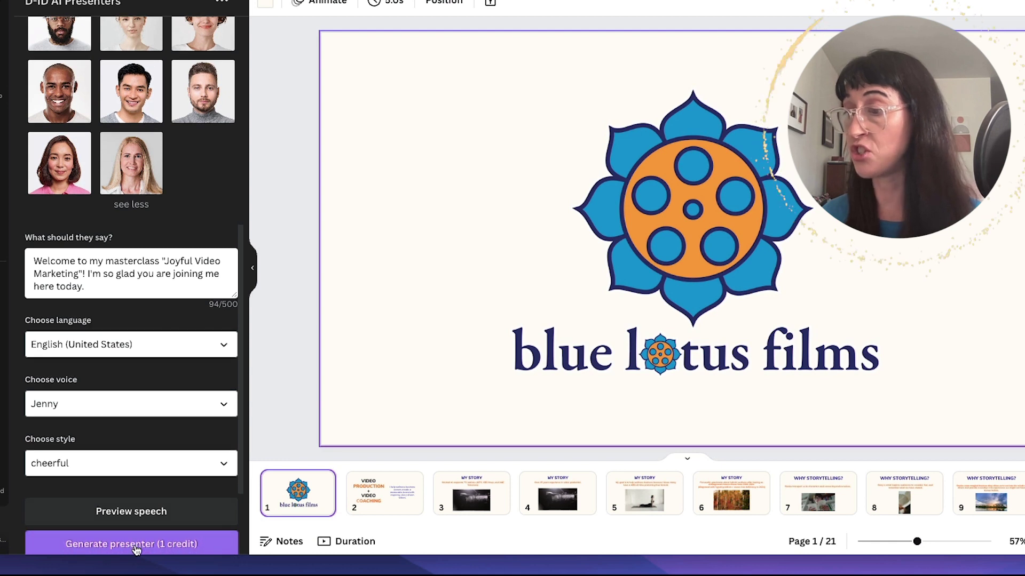
{"action": "left_click", "coordinate": [135, 547]}
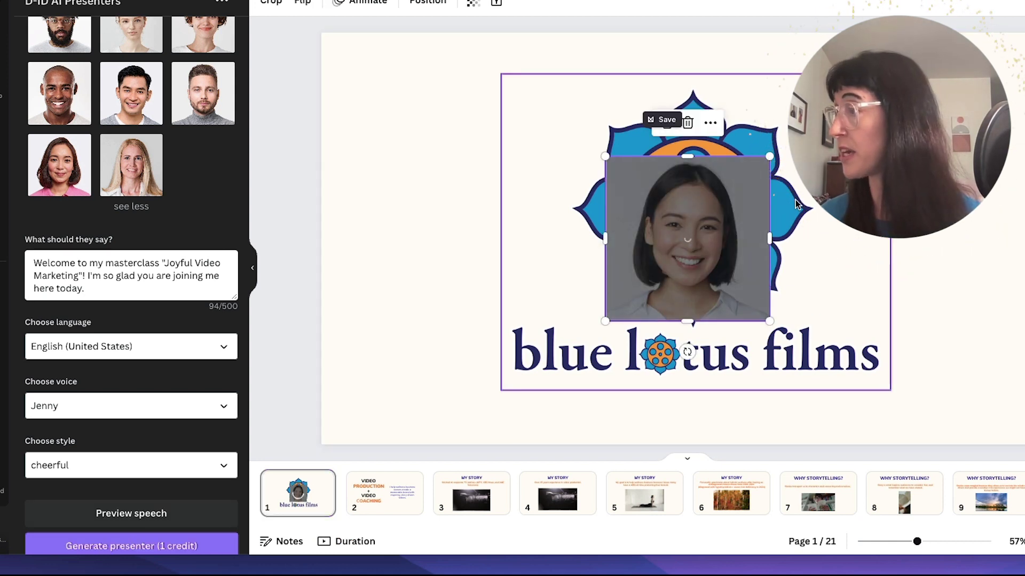
Move the generated presenter to the lower-left corner of the first slide, shrink it slightly and play its video.
{"action": "left_click_drag", "start_coordinate": [744, 198], "coordinate": [478, 294]}
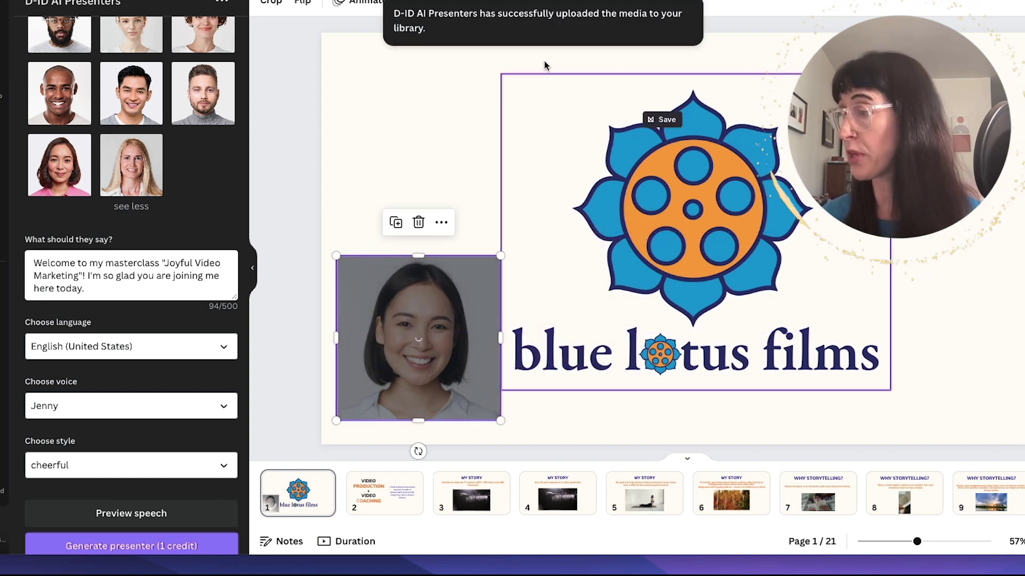
{"action": "left_click_drag", "start_coordinate": [500, 256], "coordinate": [485, 272]}
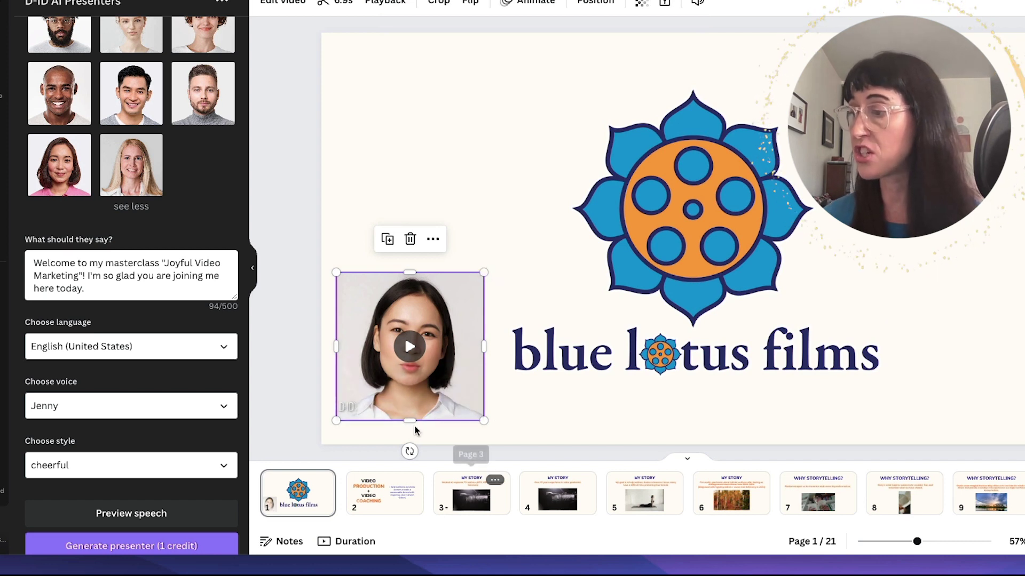
{"action": "mouse_move", "coordinate": [410, 355]}
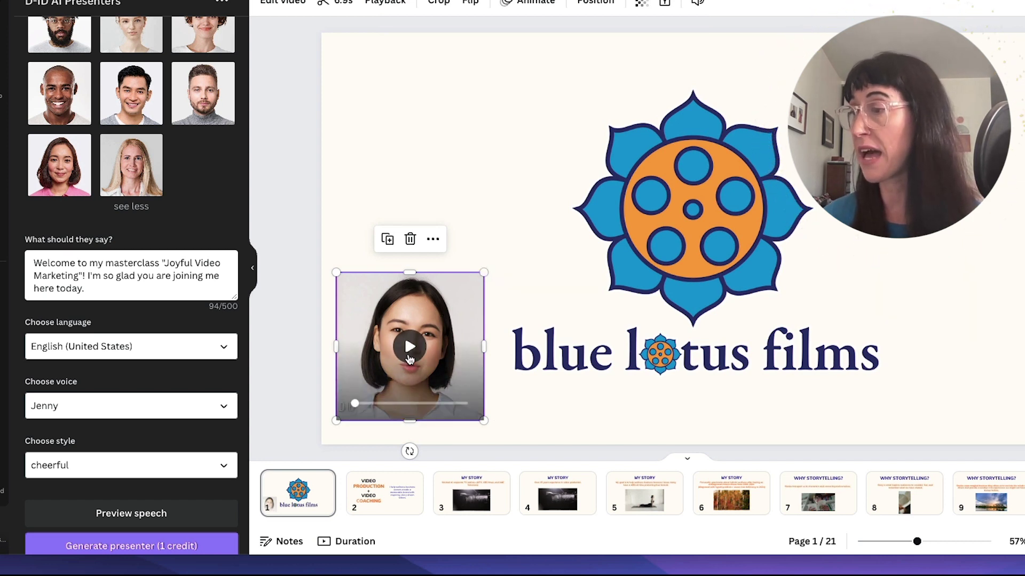
{"action": "left_click", "coordinate": [431, 354]}
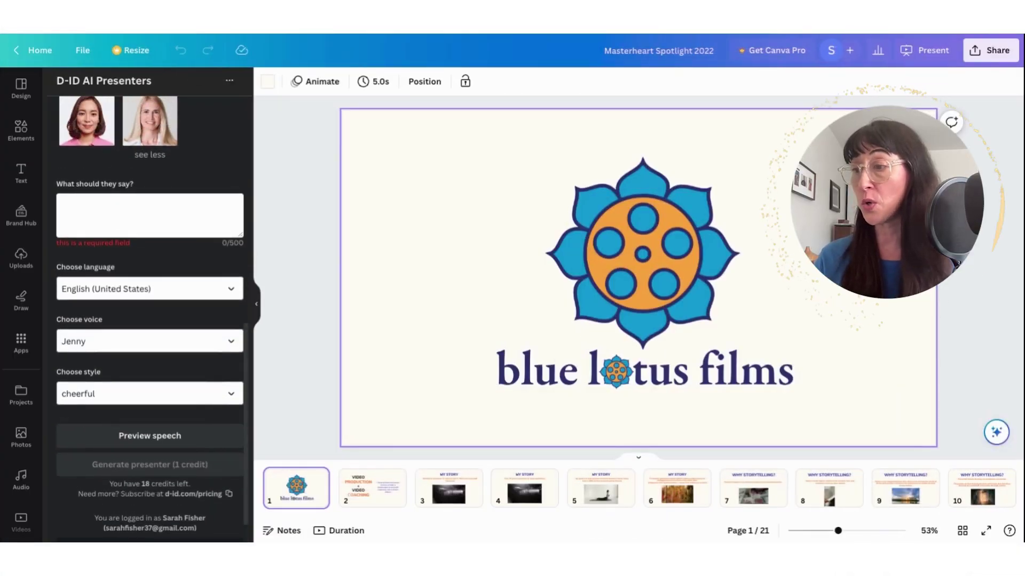
{"action": "scroll", "coordinate": [149, 241], "scroll_direction": "up", "scroll_amount": 3}
{"action": "scroll", "coordinate": [149, 213], "scroll_direction": "up", "scroll_amount": 6}
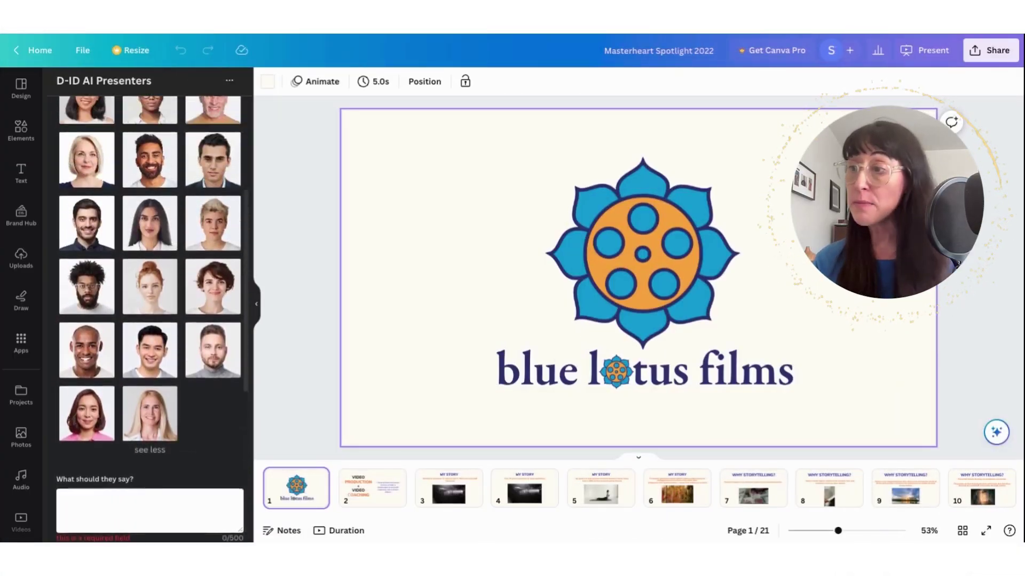
{"action": "scroll", "coordinate": [150, 320], "scroll_direction": "up", "scroll_amount": 3}
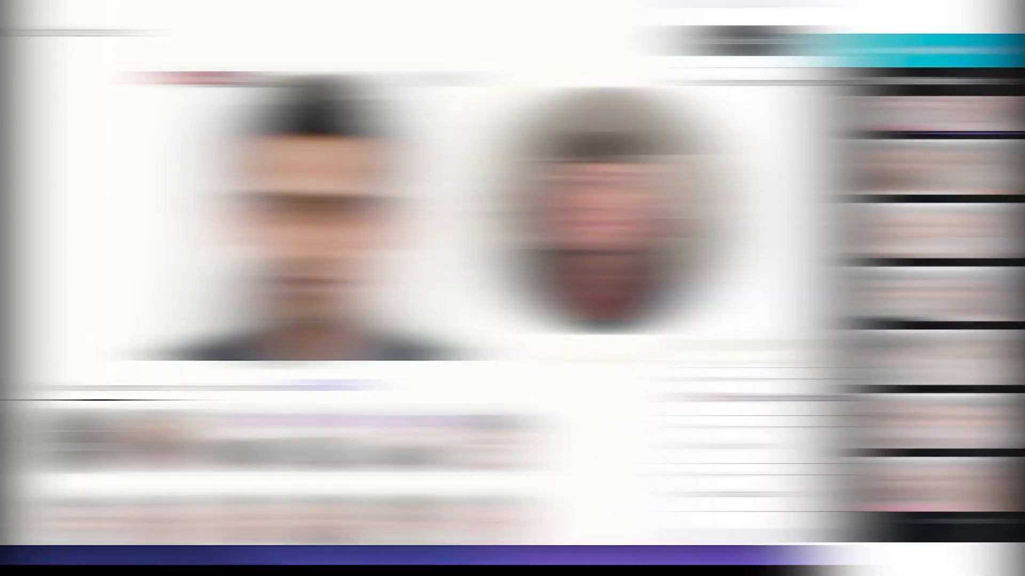
Switch to generating an AI presenter in D-ID and clear the "Albert Einstein looking very smart" portrait prompt.
{"action": "left_click", "coordinate": [474, 390]}
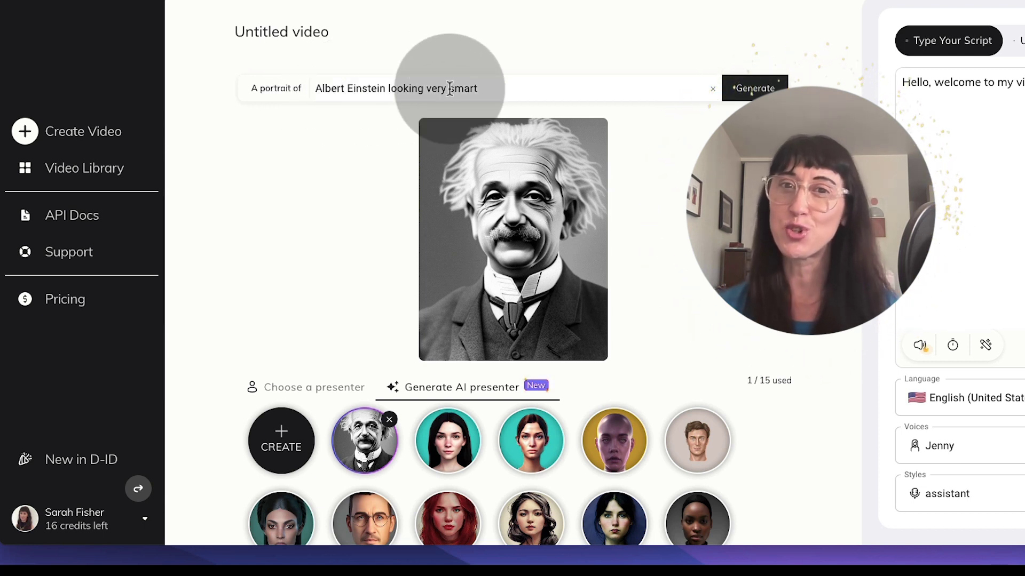
{"action": "left_click", "coordinate": [400, 90]}
{"action": "left_click", "coordinate": [308, 88]}
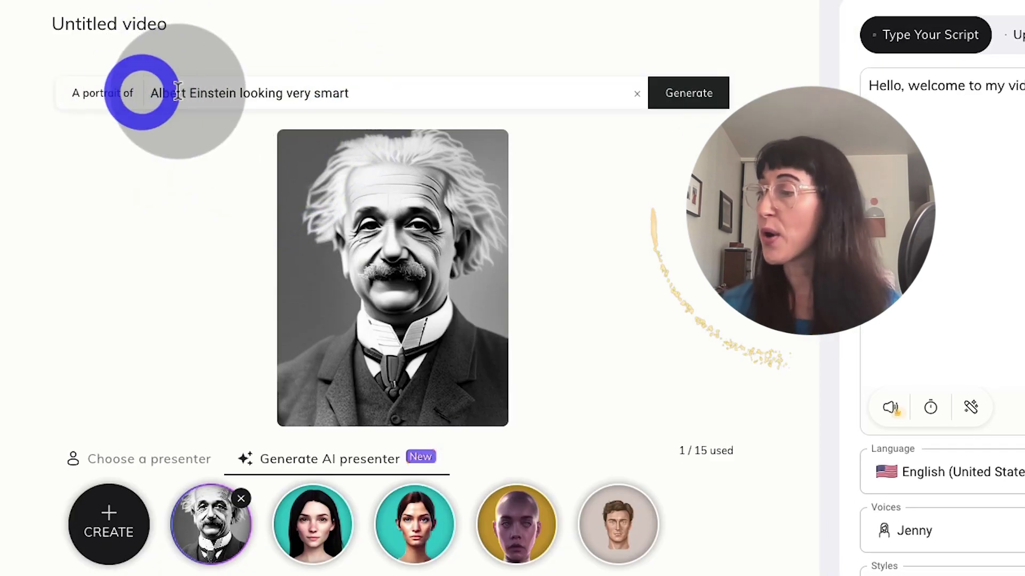
{"action": "left_click", "coordinate": [171, 93]}
{"action": "triple_click", "coordinate": [144, 93]}
{"action": "key", "text": "BackSpace"}
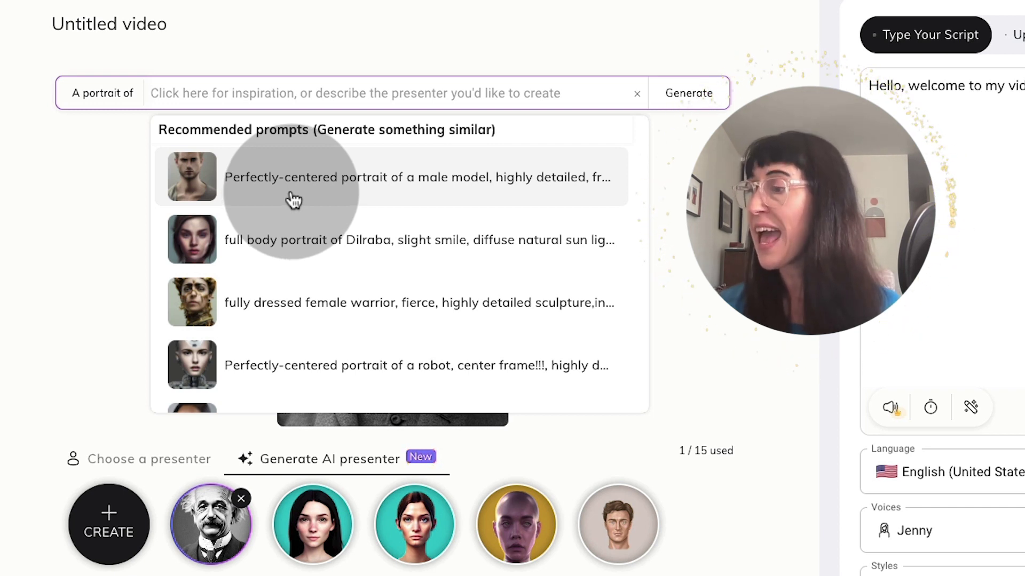
Use the recommended "full body portrait of Dilraba" prompt for the portrait and read through its full wording.
{"action": "left_click", "coordinate": [298, 244]}
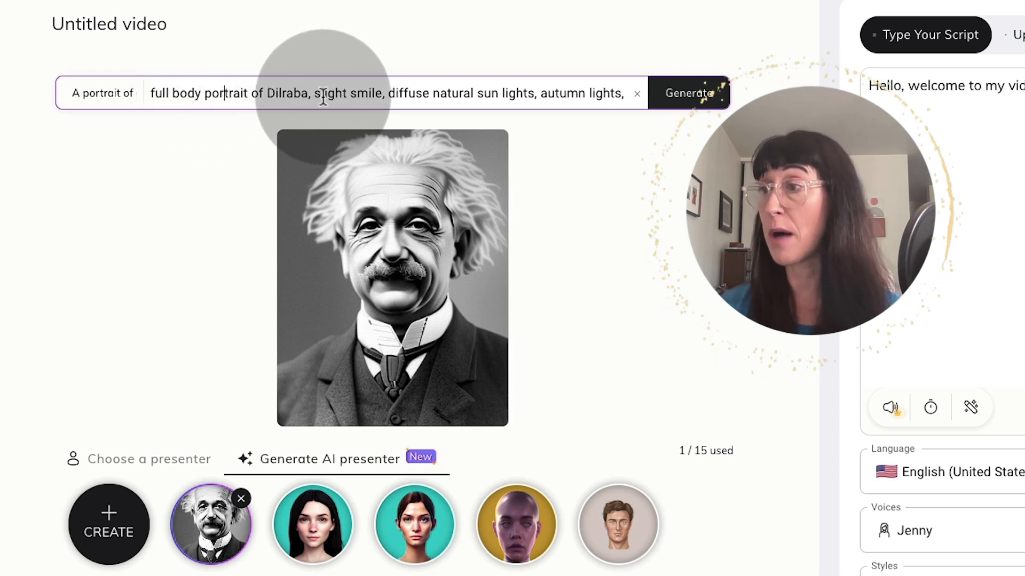
{"action": "left_click", "coordinate": [384, 96]}
{"action": "type", "text": ","}
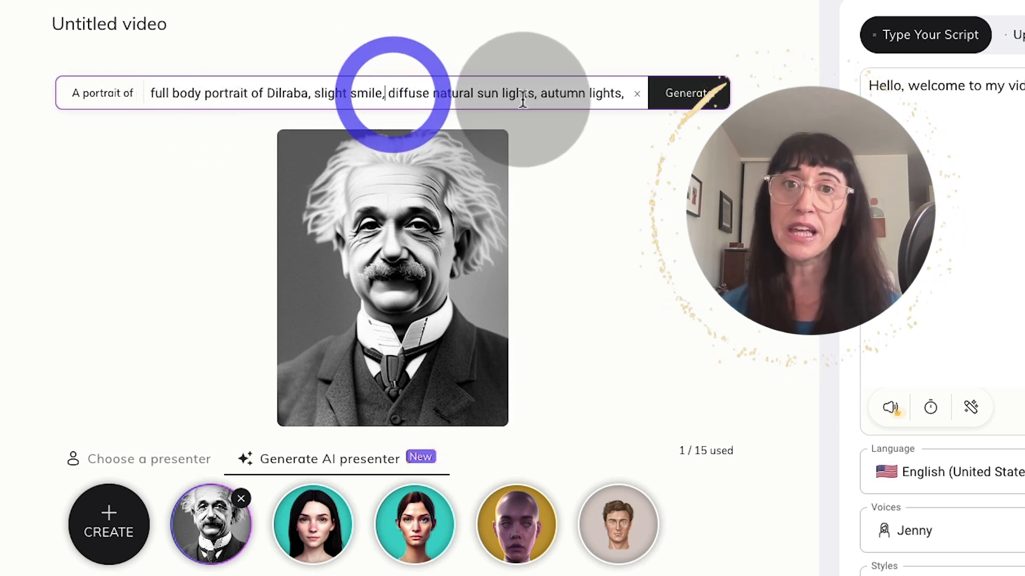
{"action": "left_click", "coordinate": [524, 97]}
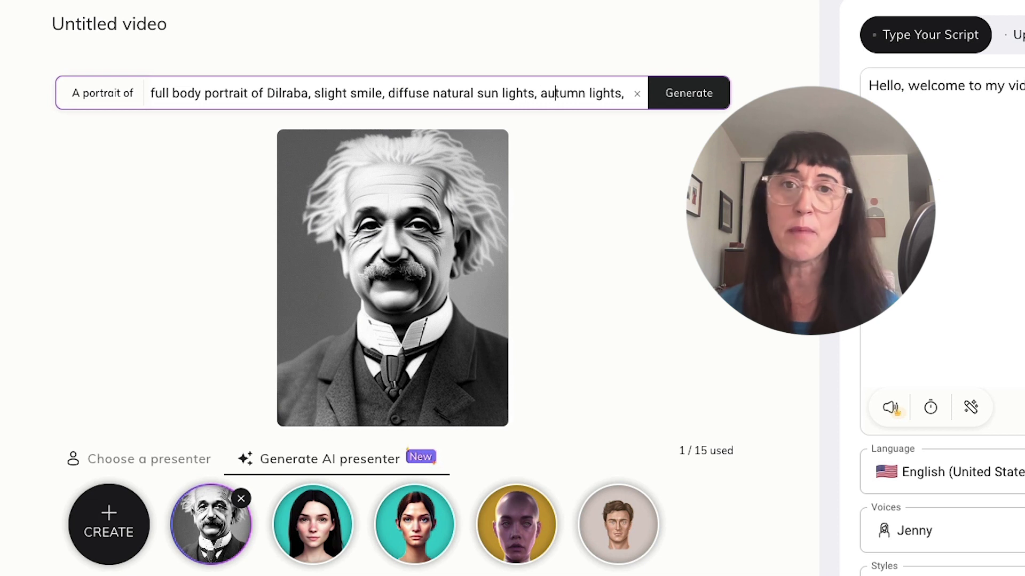
{"action": "type", "text": "highly detailed, digital painting, artstation,"}
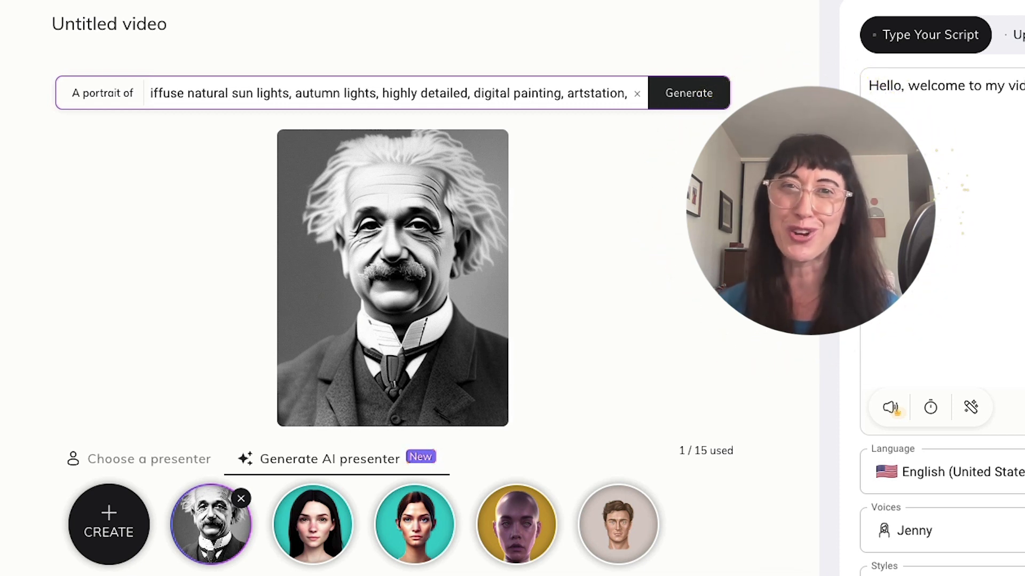
{"action": "mouse_move", "coordinate": [419, 137]}
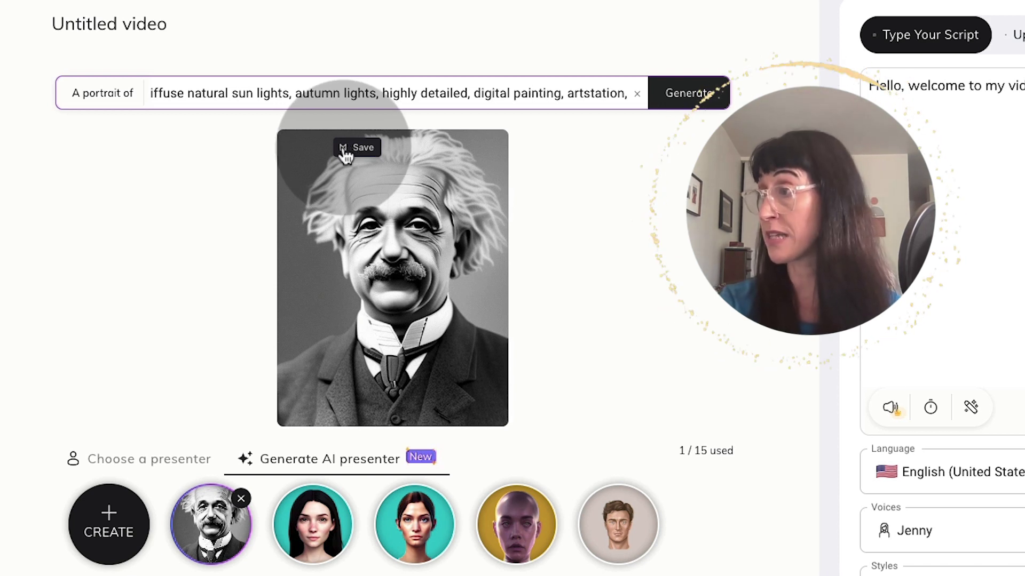
Return to the ready-made presenters, add "Glad to see you here." to the script and have AI continue the text.
{"action": "left_click", "coordinate": [190, 468]}
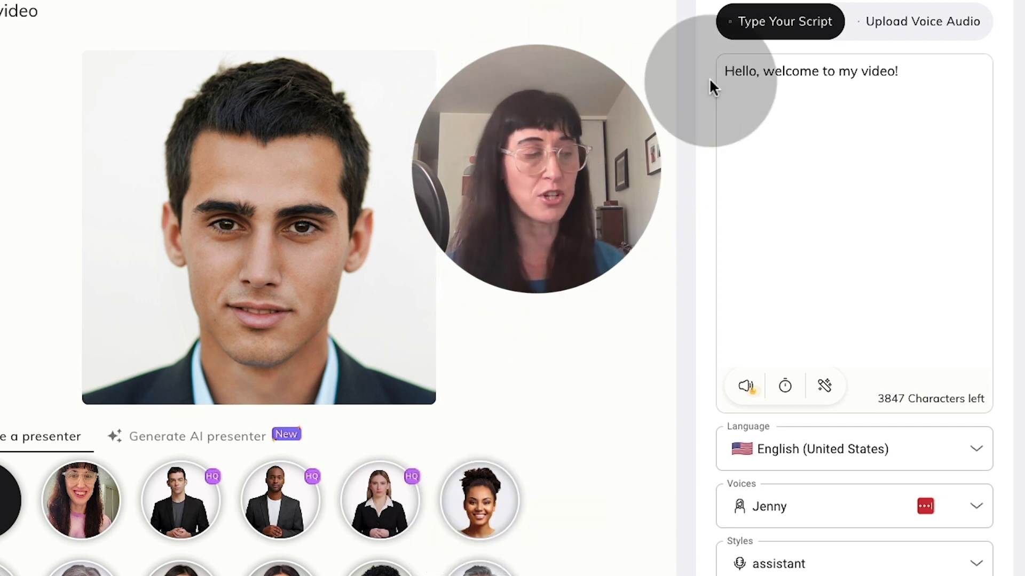
{"action": "left_click", "coordinate": [933, 74]}
{"action": "left_click", "coordinate": [933, 75]}
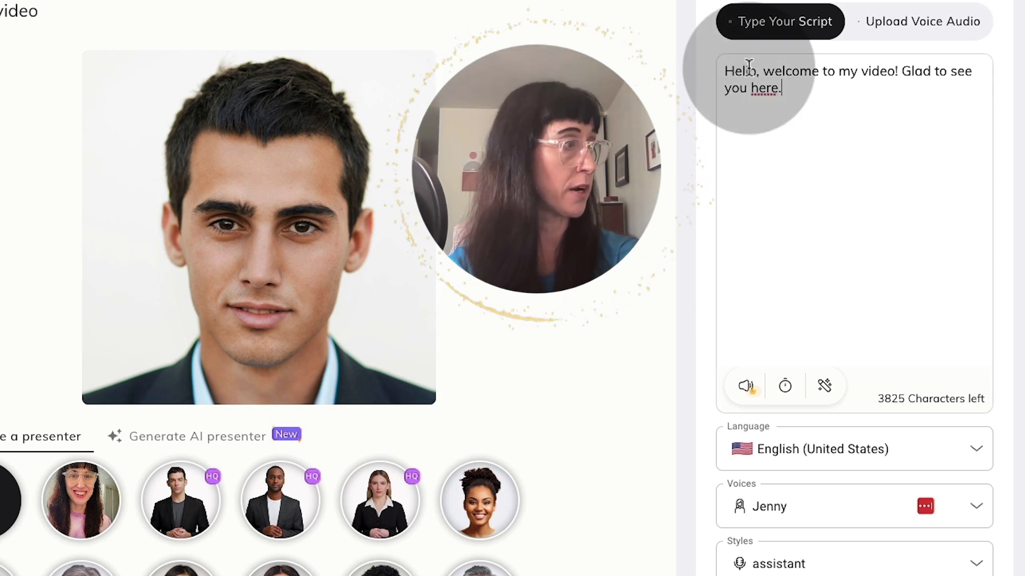
{"action": "left_click", "coordinate": [821, 388]}
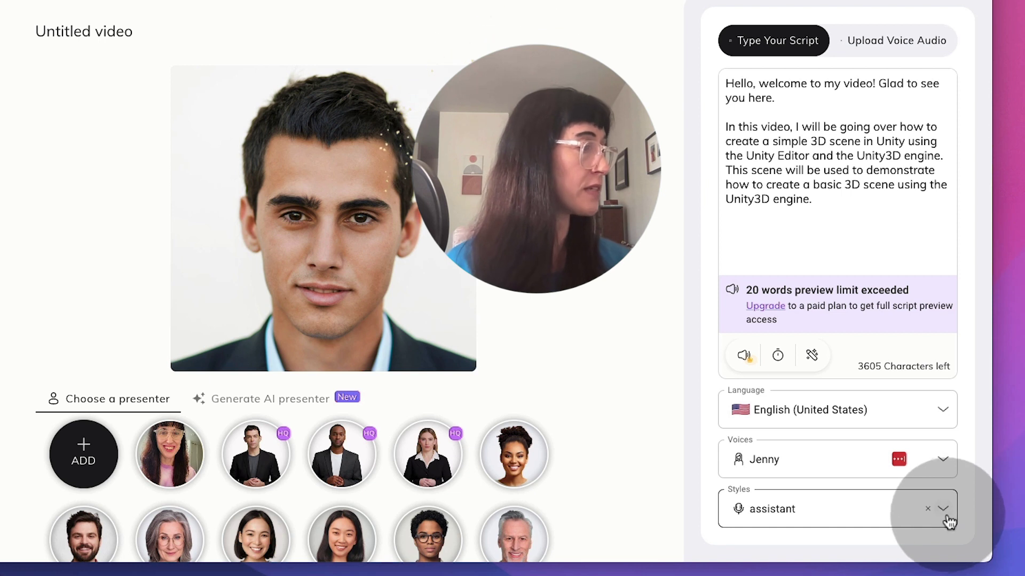
Switch the presenter's speech source from a typed script to uploaded voice audio.
{"action": "left_click", "coordinate": [883, 40]}
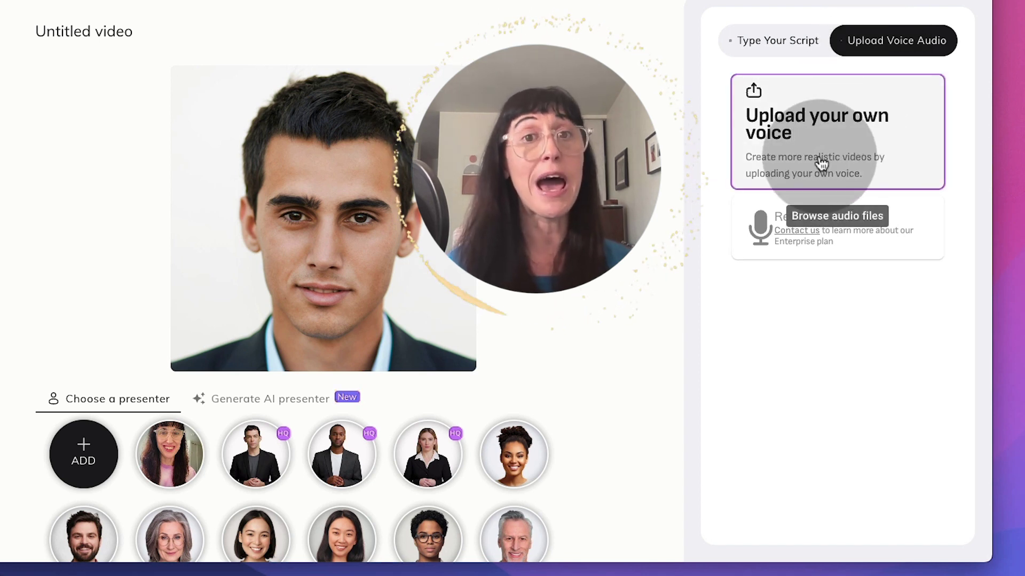
Open the library of finished videos and play the "My Avatar" video.
{"action": "left_click", "coordinate": [176, 432]}
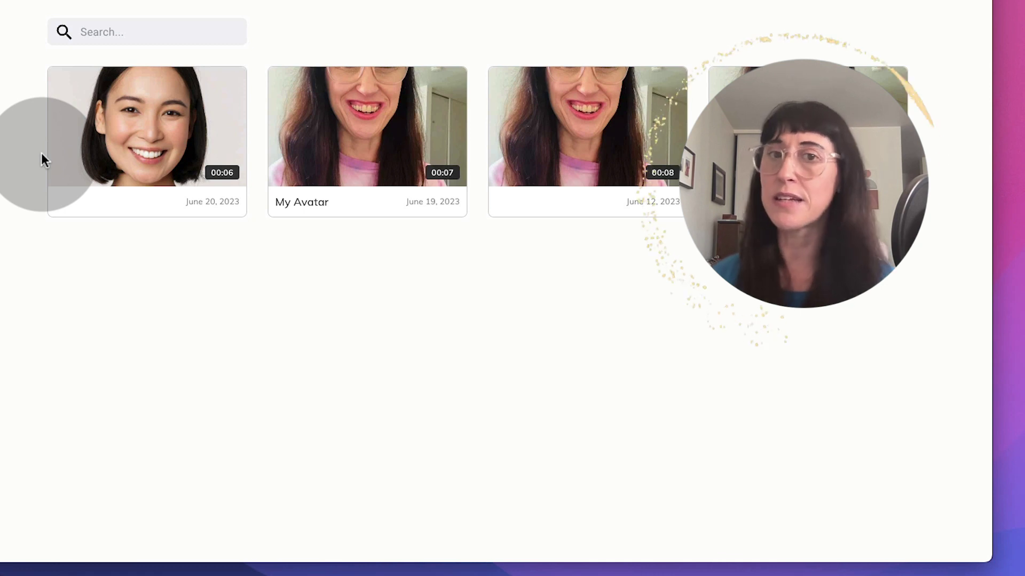
{"action": "mouse_move", "coordinate": [394, 120]}
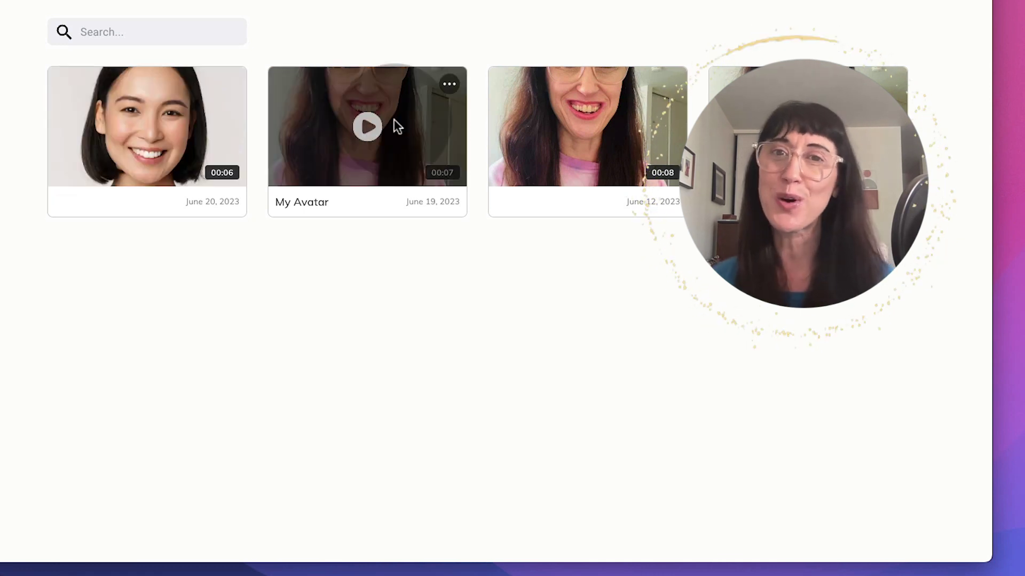
{"action": "left_click", "coordinate": [377, 133]}
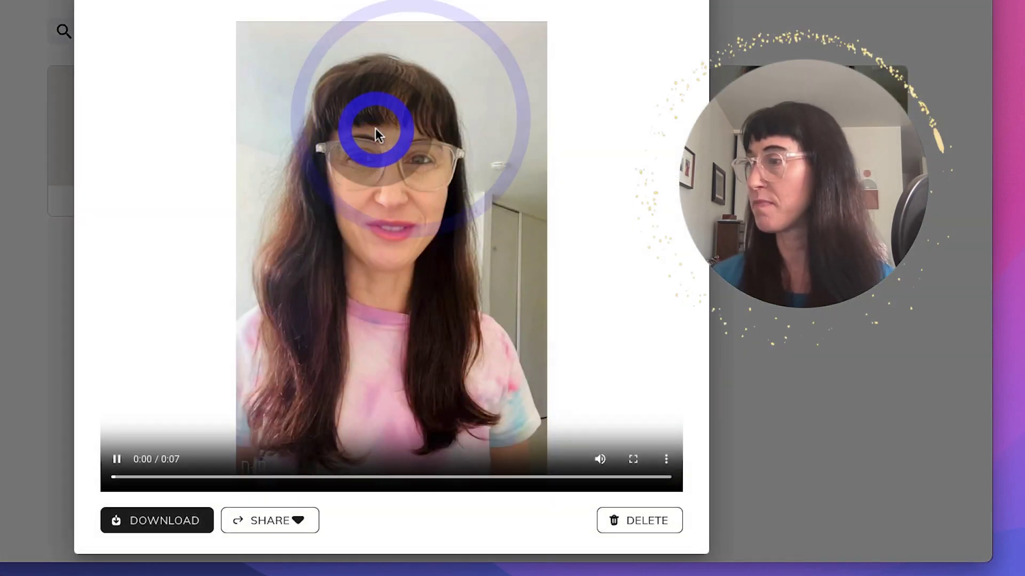